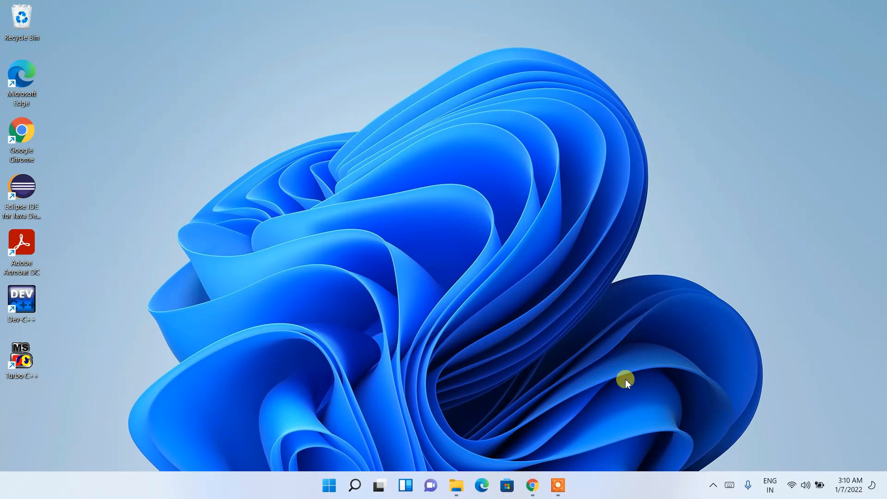
- Open Google Chrome and search the web for "arduino download"
click(539, 484)
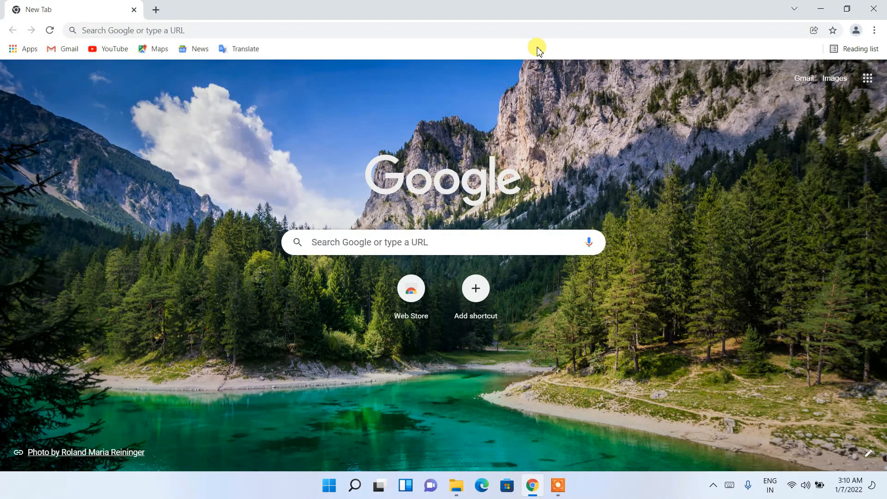
click(553, 31)
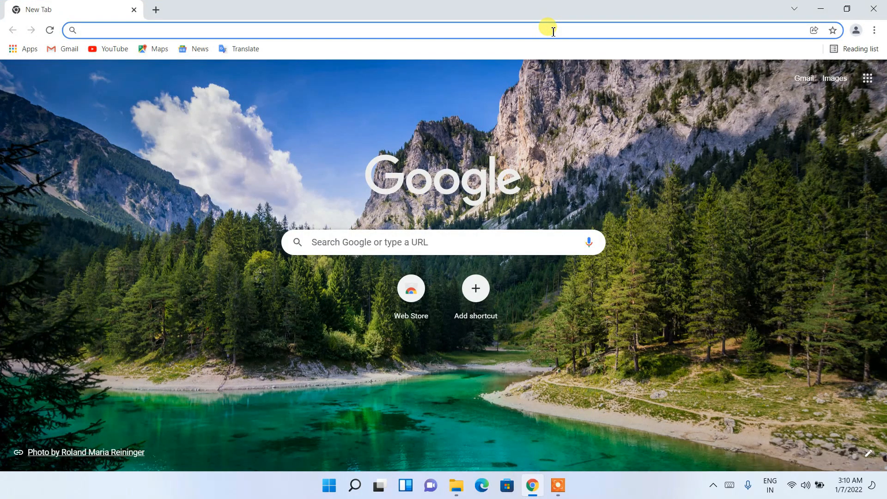
text(ardu)
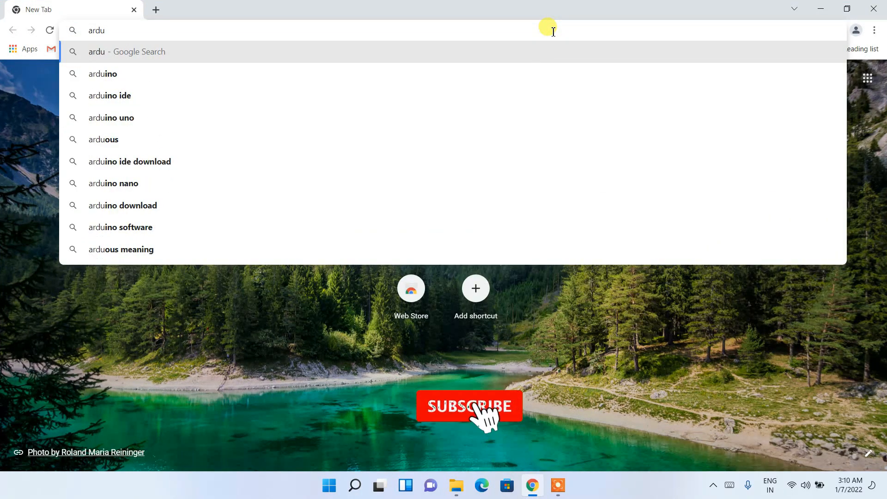
text(ino d)
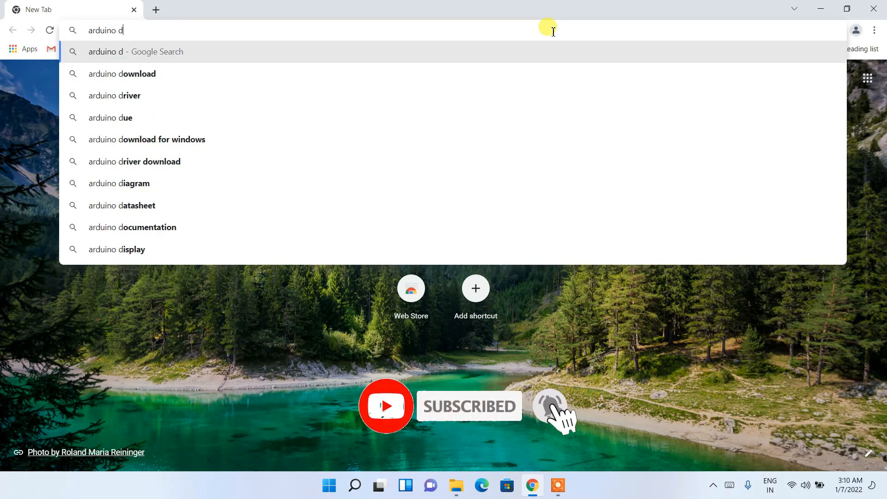
key(Down)
key(Return)
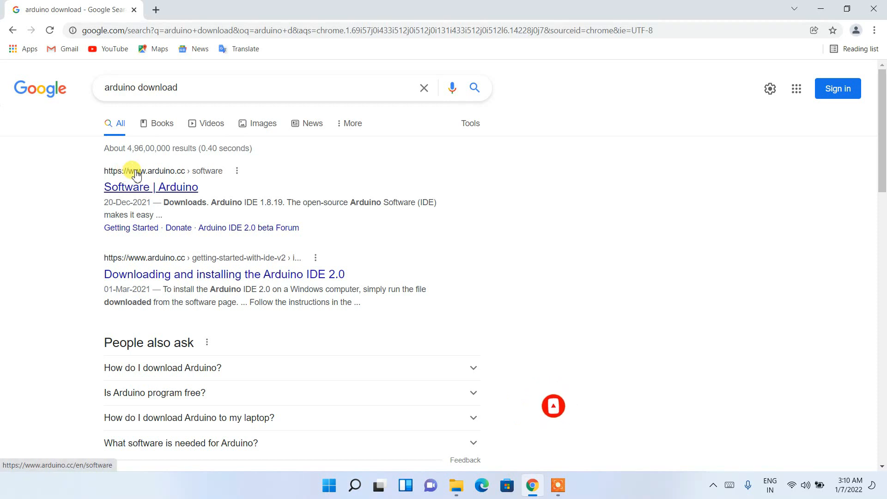
- Open the official Arduino software page from the search results and accept all cookies
click(180, 194)
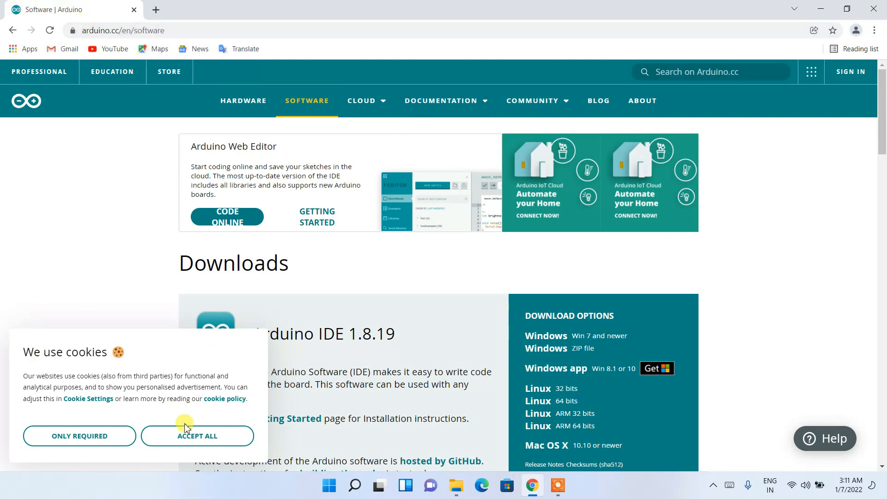
click(192, 437)
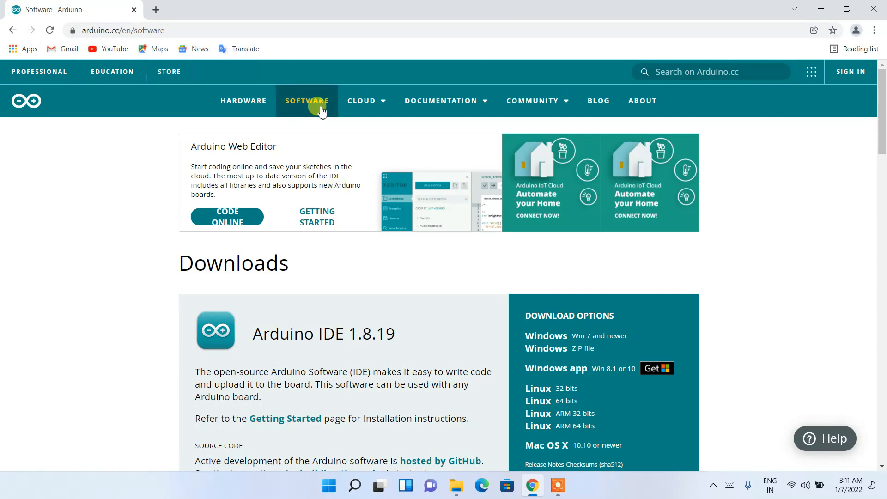
- Choose the Windows "Win 7 and newer" download option for Arduino IDE 1.8.19
scroll(396, 307, down, 2)
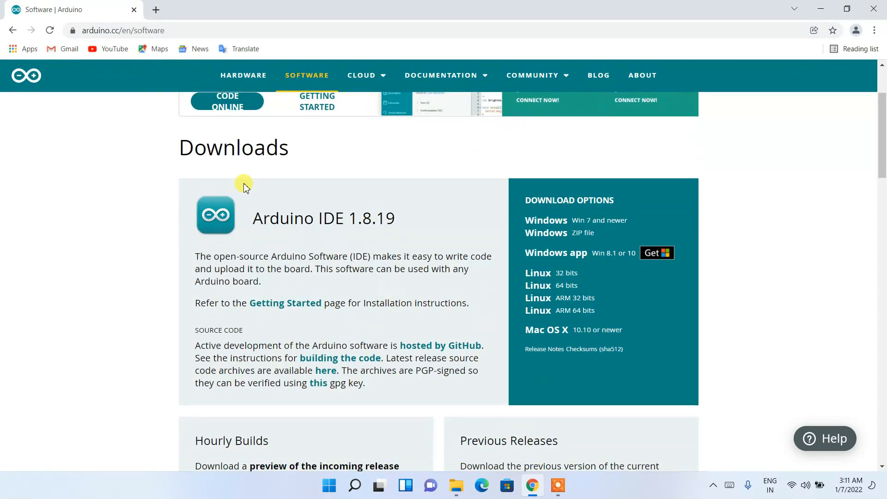
drag(199, 154, 301, 156)
click(346, 164)
drag(259, 219, 404, 220)
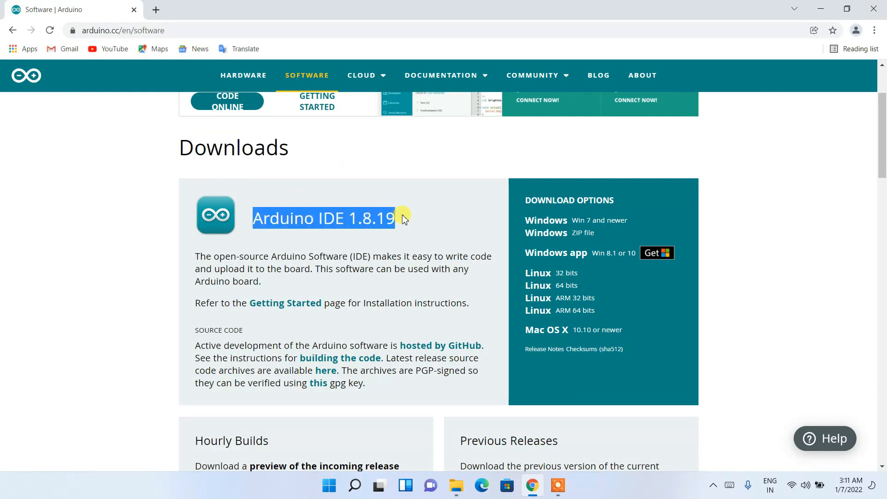
click(577, 198)
drag(525, 200, 628, 199)
click(628, 203)
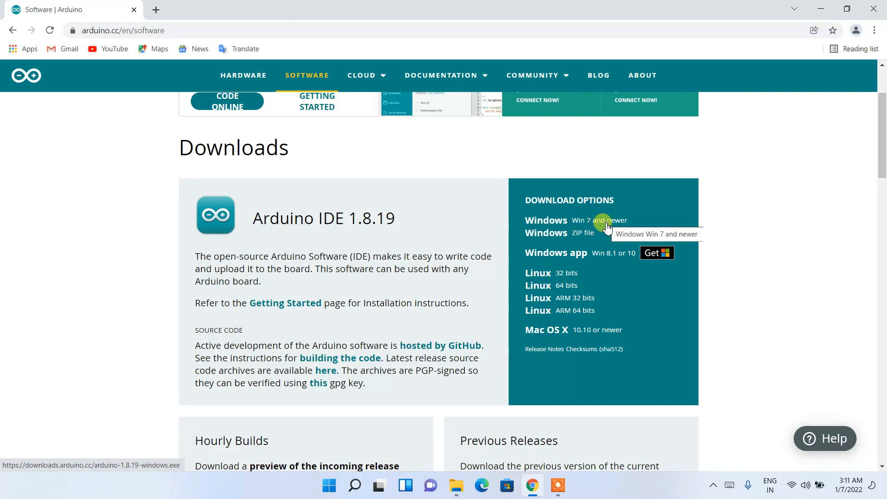
click(593, 222)
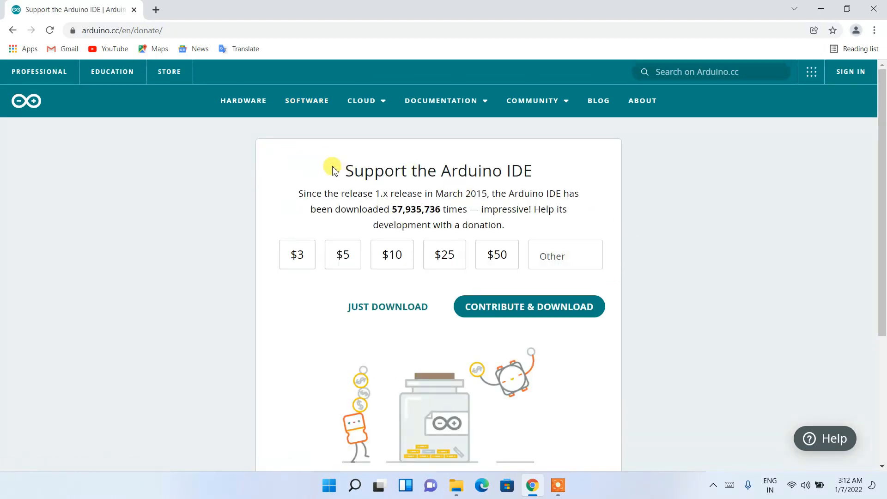
- Start downloading the Arduino IDE installer without making a donation
drag(344, 171, 524, 170)
click(548, 175)
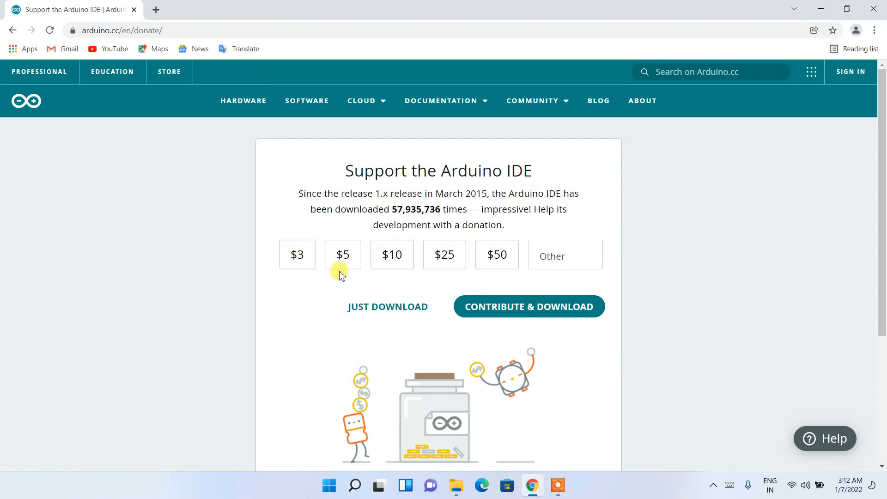
scroll(356, 289, down, 2)
scroll(519, 229, up, 2)
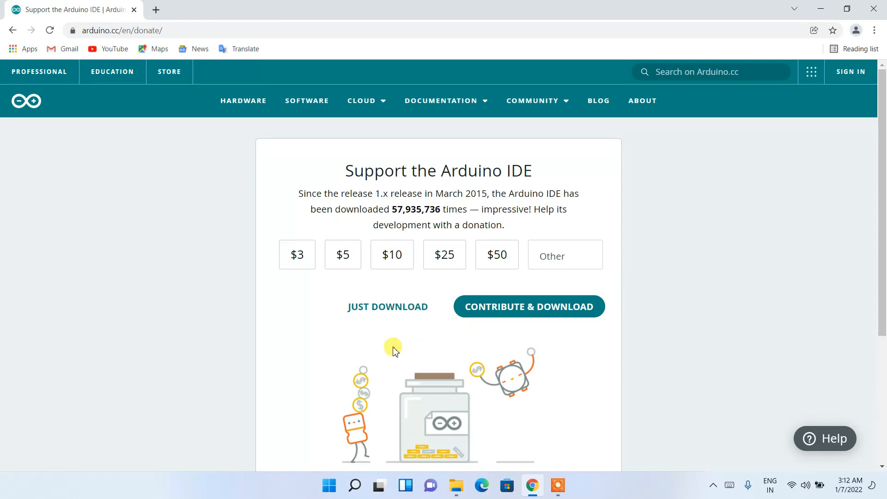
click(389, 310)
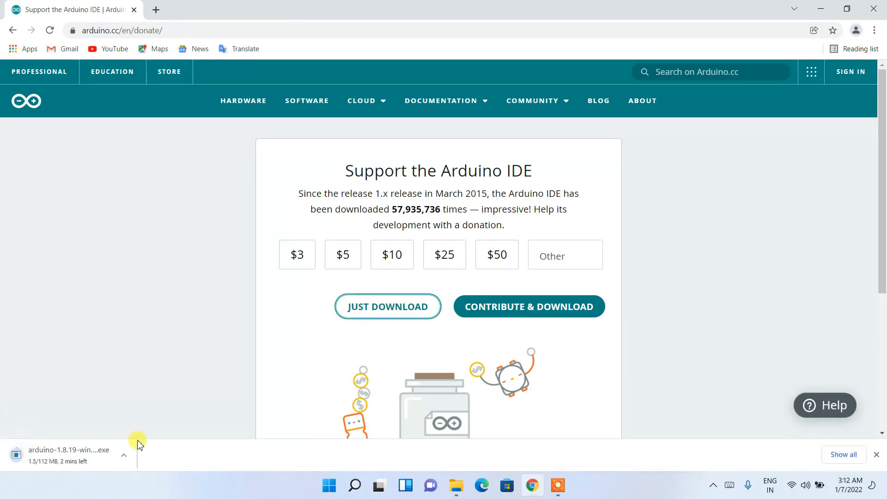
- Cancel the running installer download and remove its entry from the browser's download list
click(828, 454)
click(331, 218)
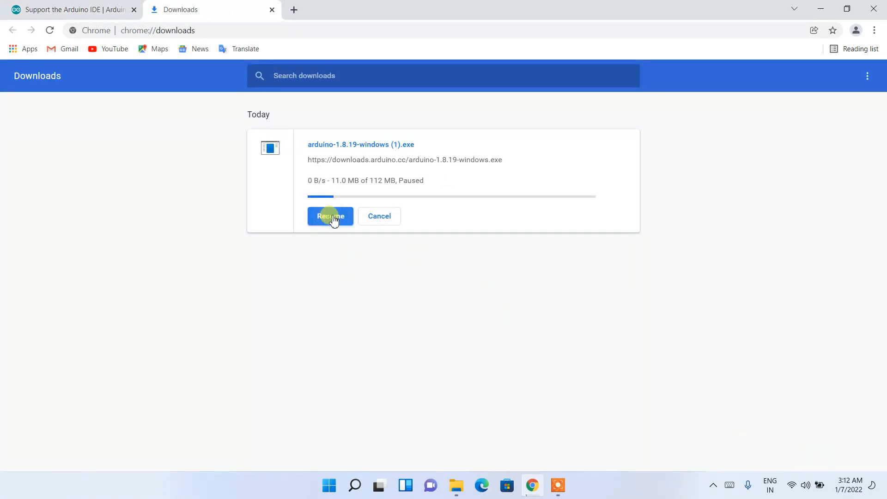
click(378, 218)
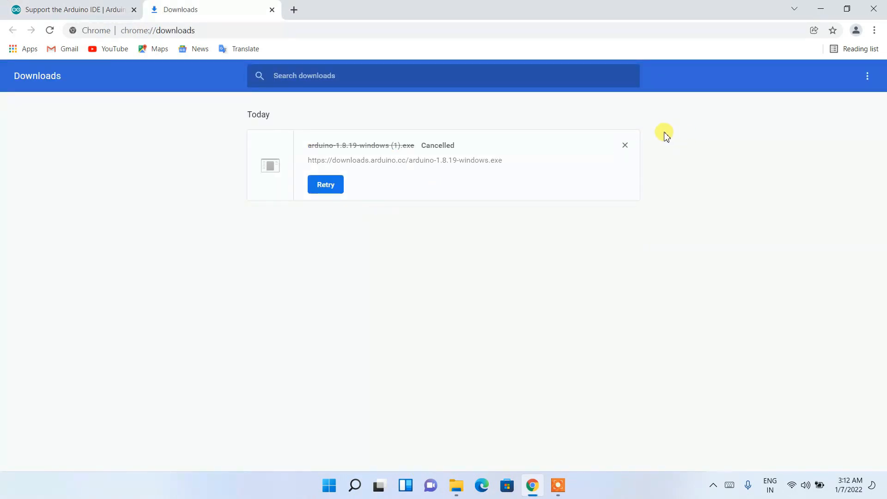
click(626, 145)
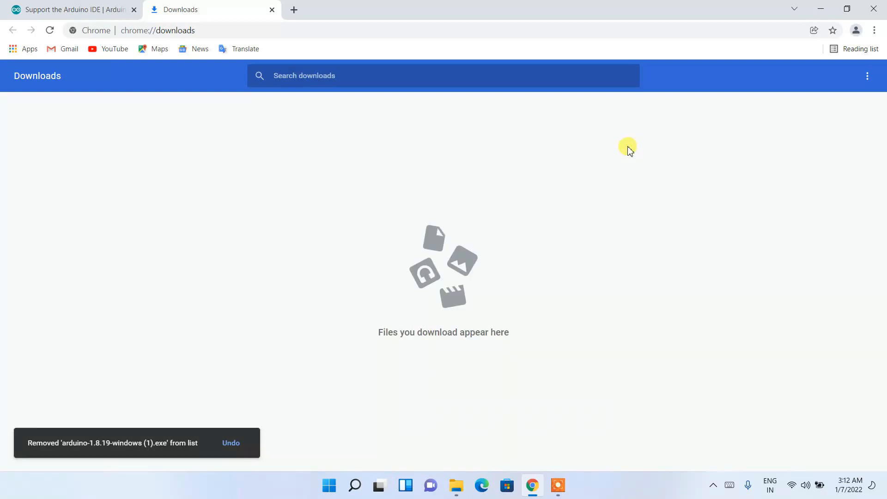
- Switch to File Explorer, run arduino-1.8.19-windows from the Downloads\Software folder and allow it to make changes
click(822, 9)
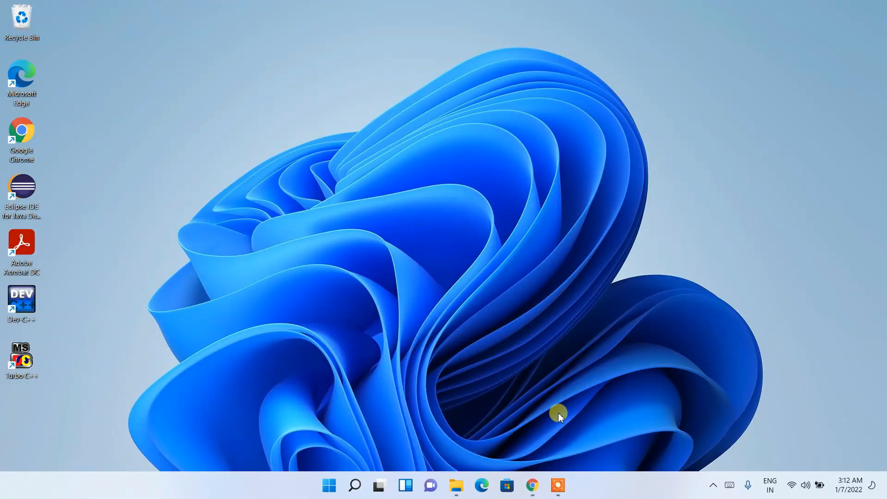
click(456, 489)
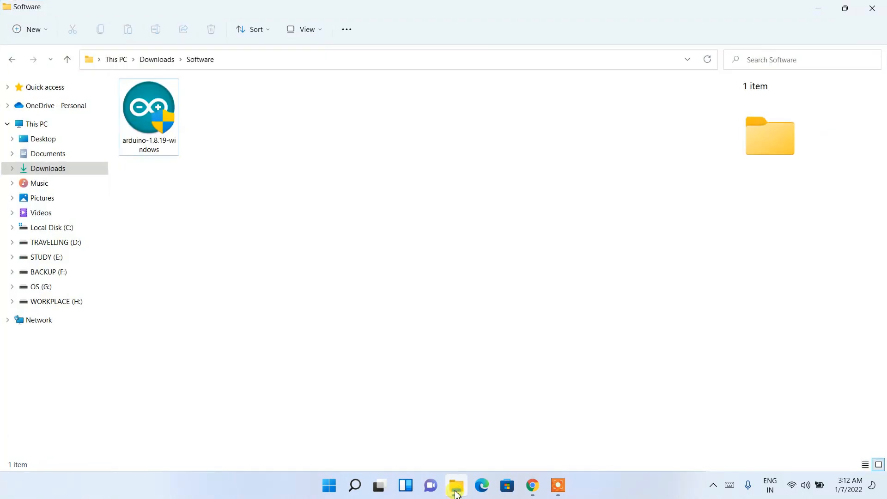
click(153, 138)
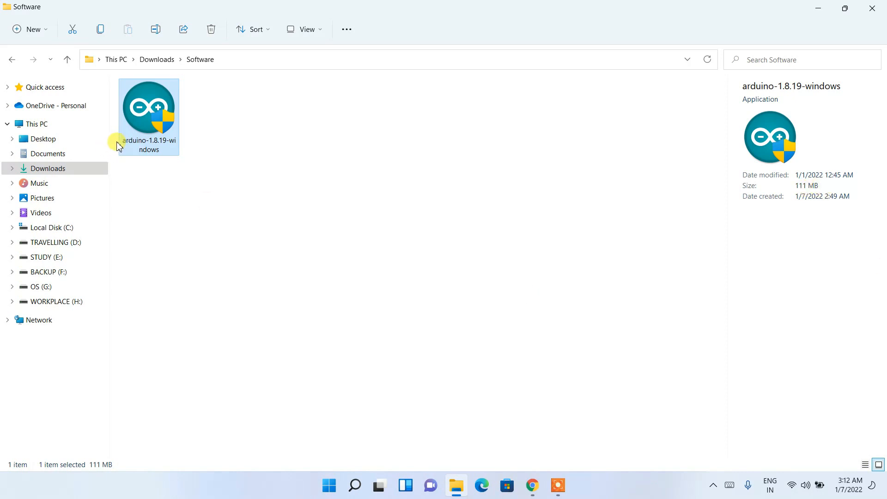
double_click(156, 121)
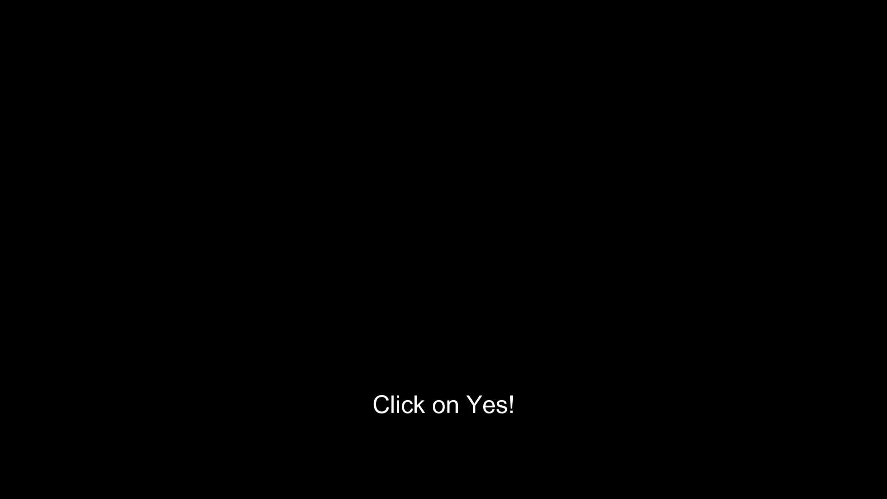
click(400, 335)
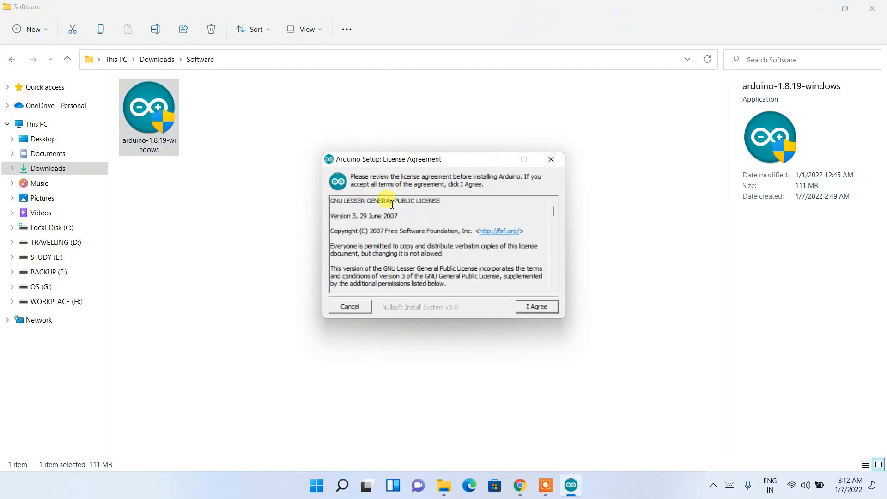
- Accept the license agreement and install all preselected Arduino components into C:\Program Files (x86)\Arduino
click(537, 307)
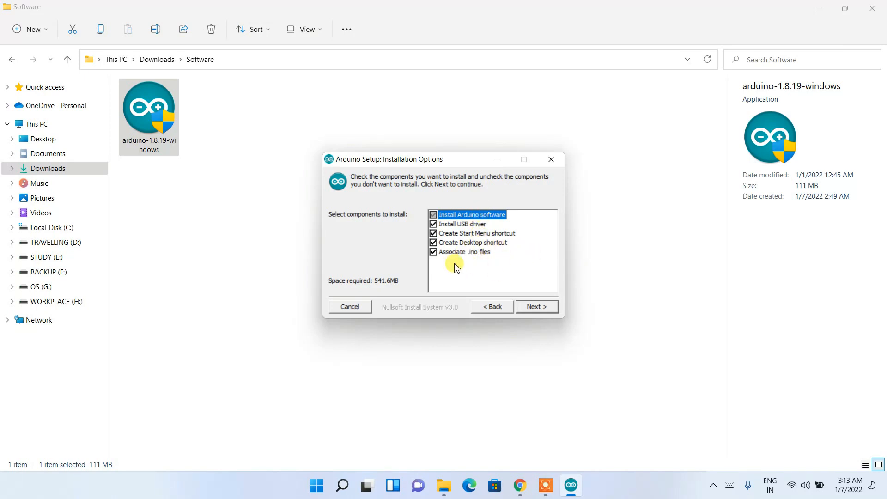
click(537, 307)
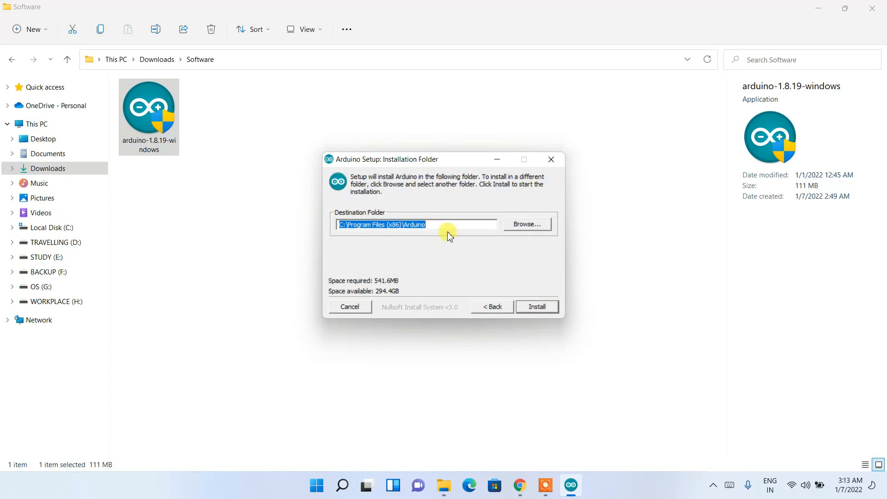
drag(449, 225, 303, 219)
drag(405, 225, 438, 228)
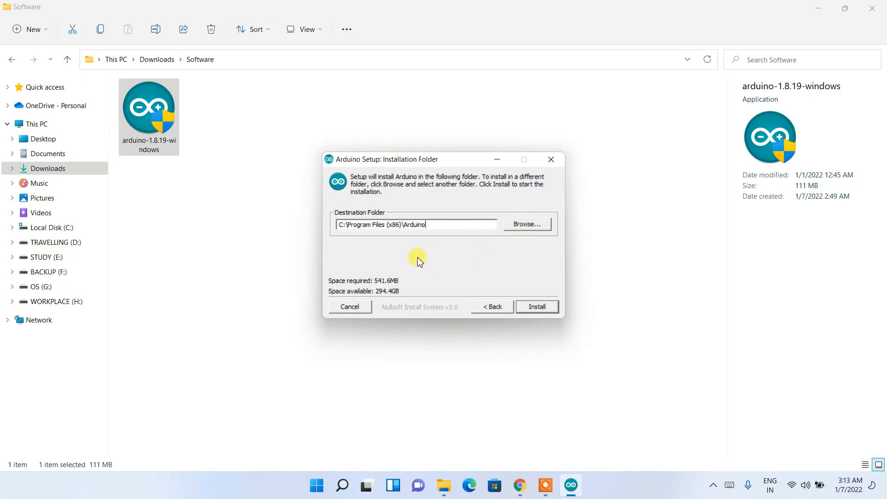
drag(442, 225, 329, 224)
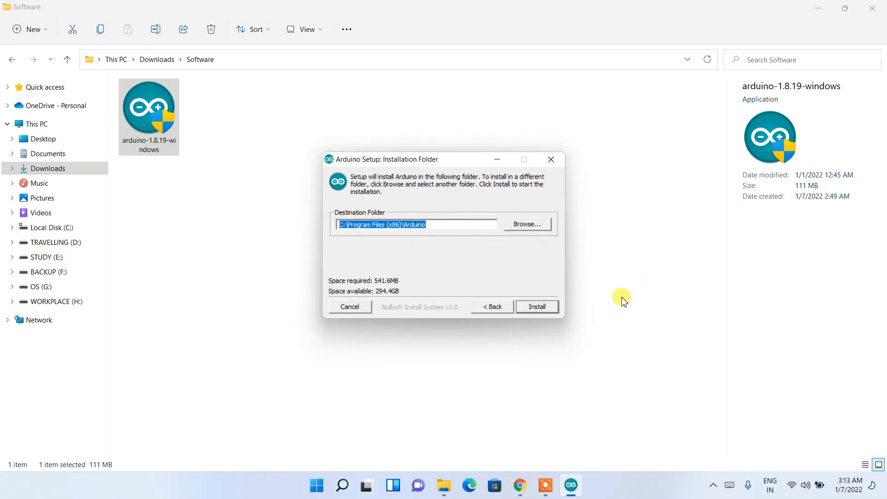
click(536, 309)
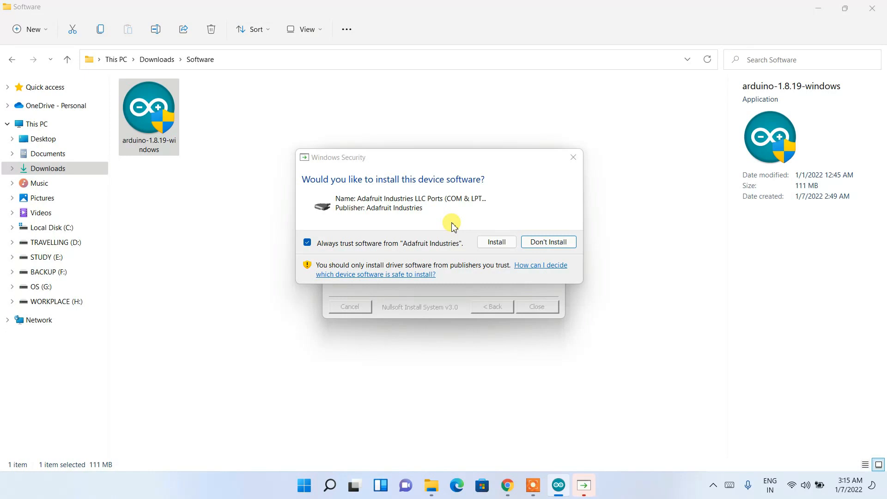
- Approve installation of the Adafruit Industries ports driver and the Arduino USB drivers from Arduino srl and Arduino LLC
click(498, 243)
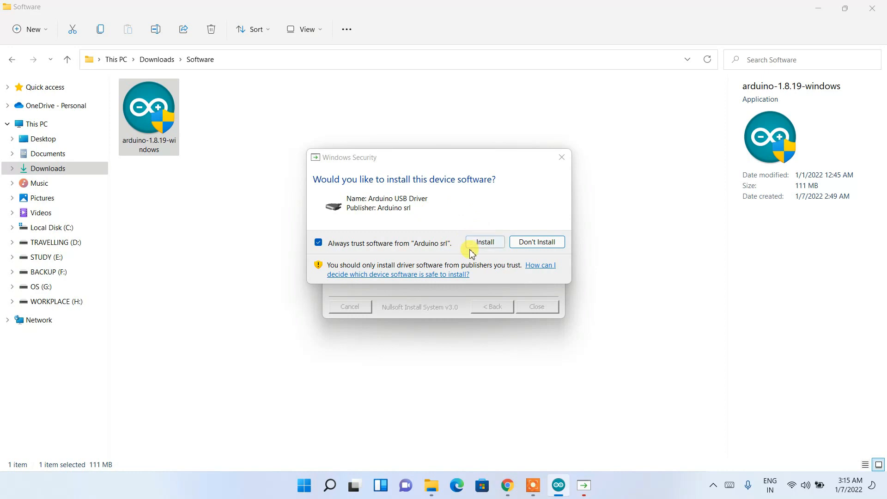
click(487, 245)
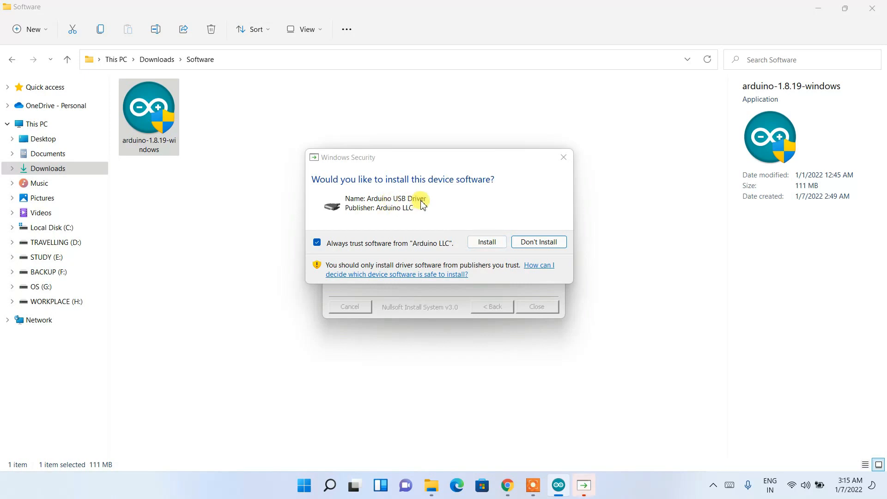
click(486, 243)
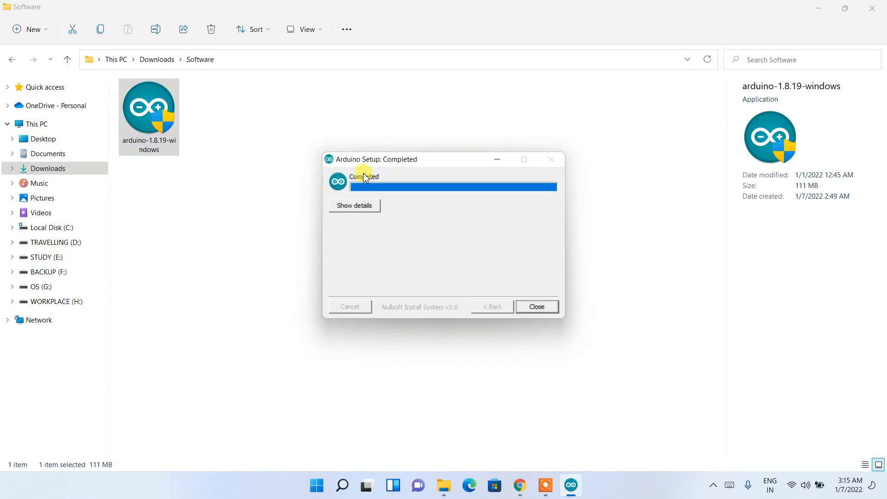
- Minimize the File Explorer window and close the completed Arduino setup
click(825, 7)
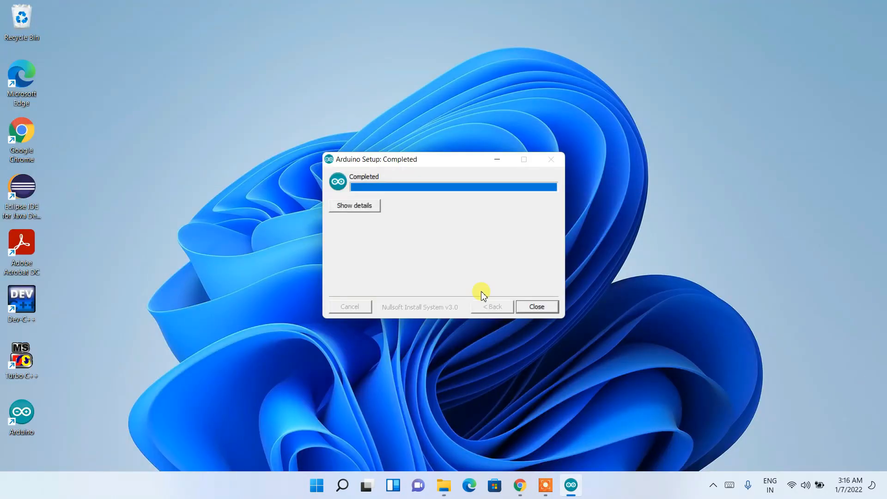
click(23, 414)
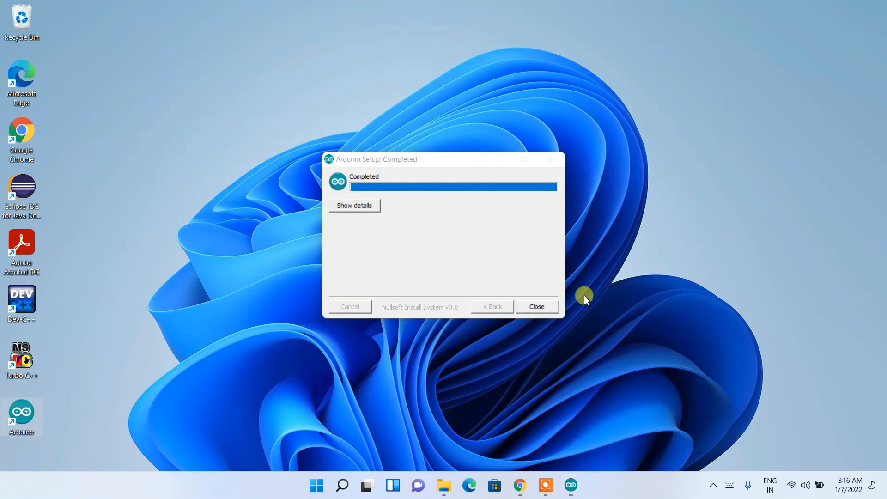
click(539, 307)
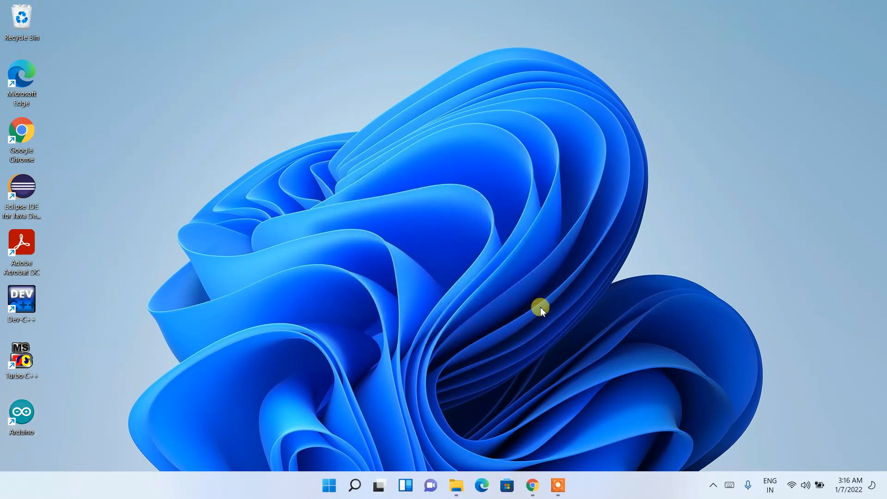
- Launch Arduino from the desktop, allow its Java binary through the firewall on private and public networks, and maximize the sketch window
double_click(24, 412)
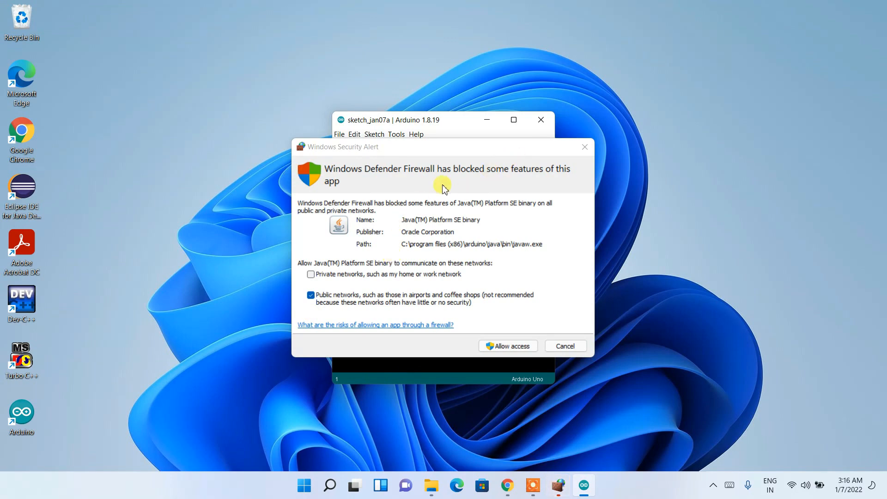
click(310, 274)
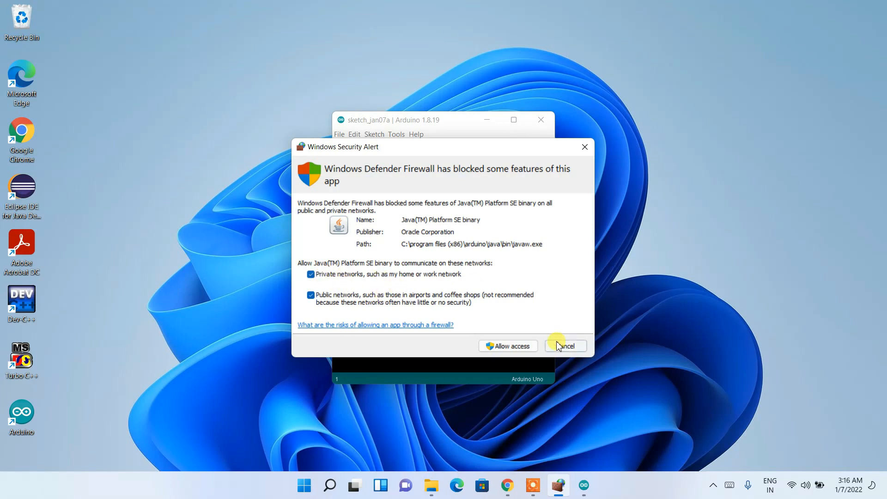
click(509, 346)
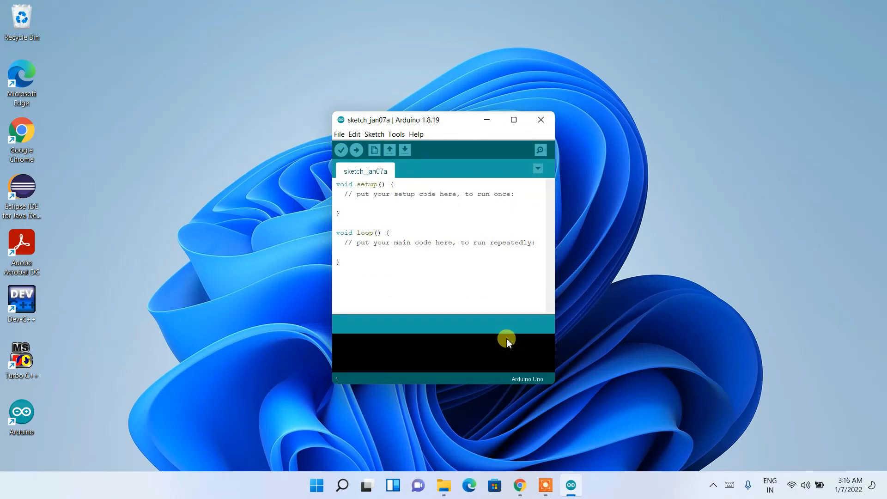
click(515, 121)
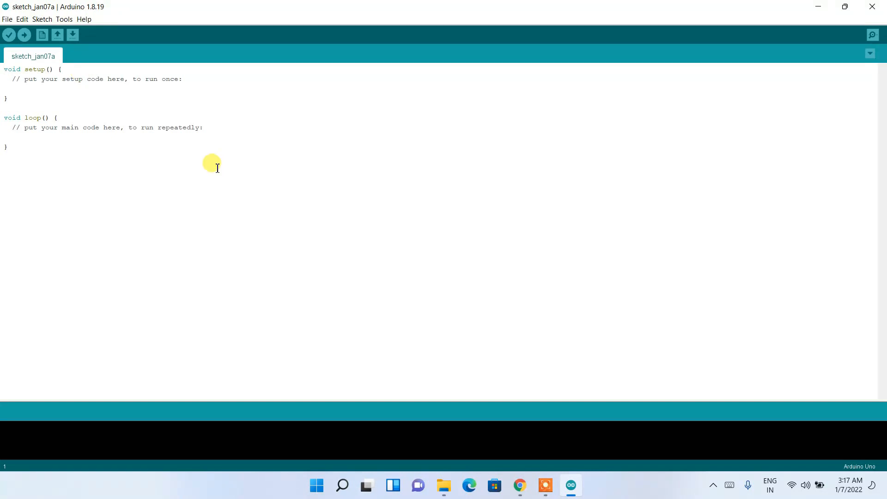
- Open the built-in Blink example from the 01.Basics group and maximize its window
click(7, 20)
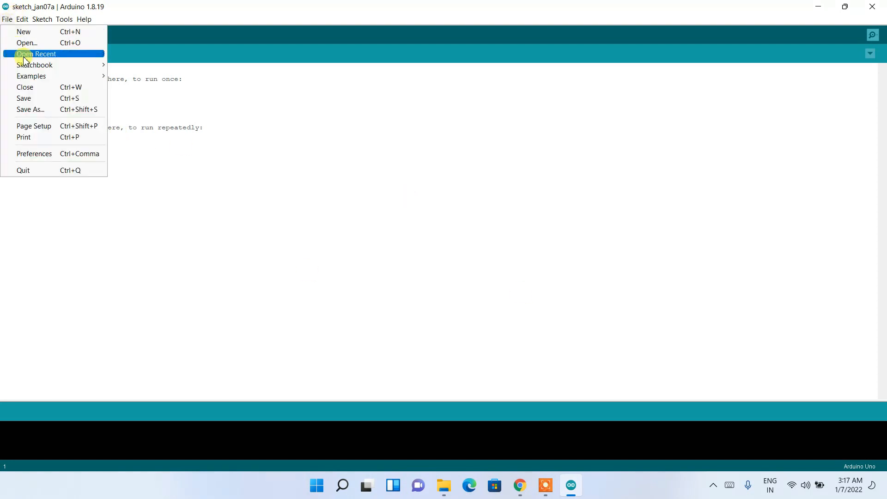
mouse_move(31, 77)
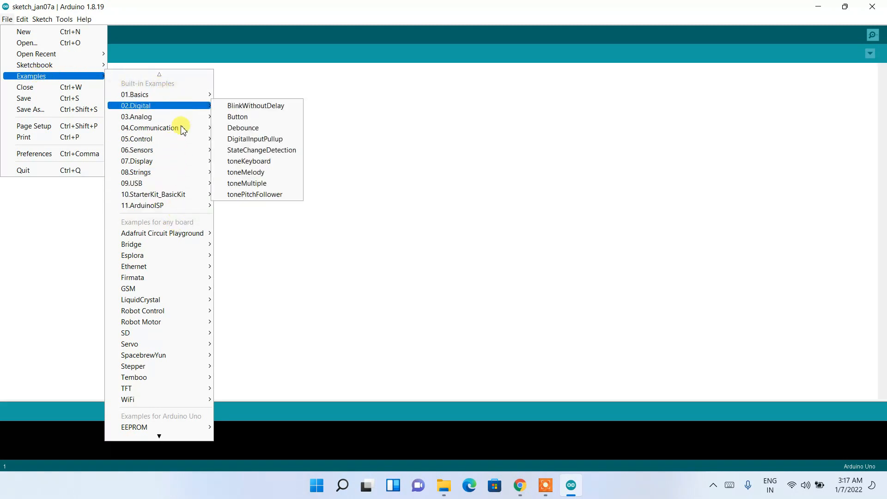
mouse_move(172, 102)
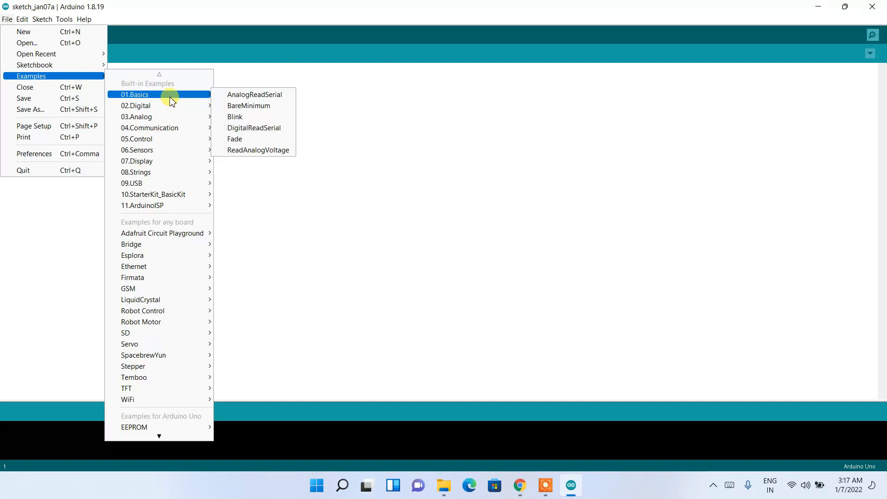
click(239, 119)
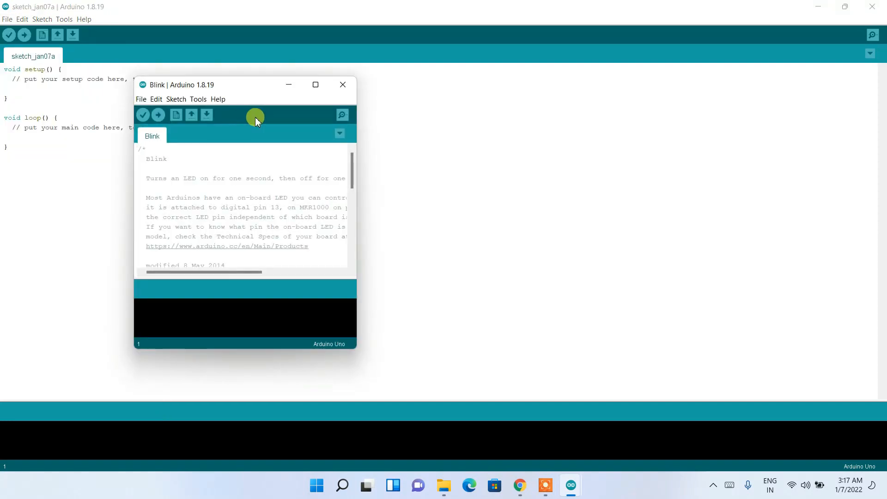
click(316, 85)
- Examine the digitalWrite and delay lines in the Blink sketch's loop function
scroll(286, 237, down, 1)
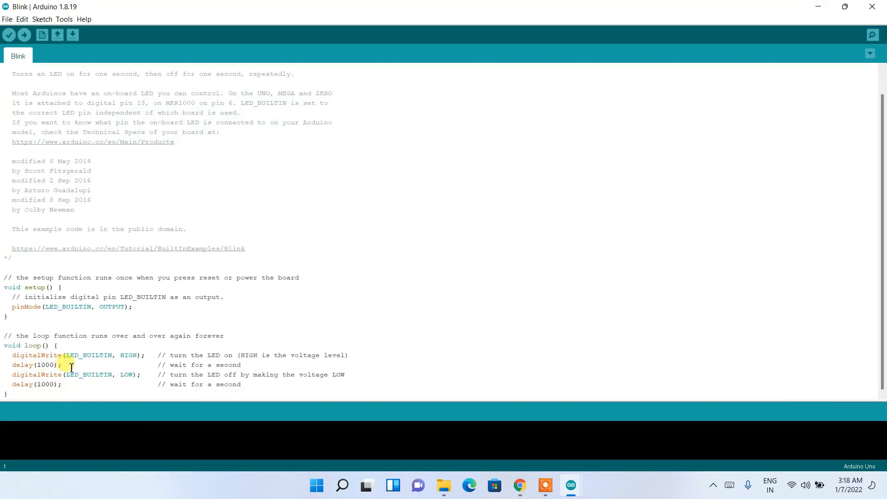
drag(68, 357, 140, 356)
click(151, 356)
click(140, 356)
drag(69, 365, 4, 365)
drag(101, 376, 139, 376)
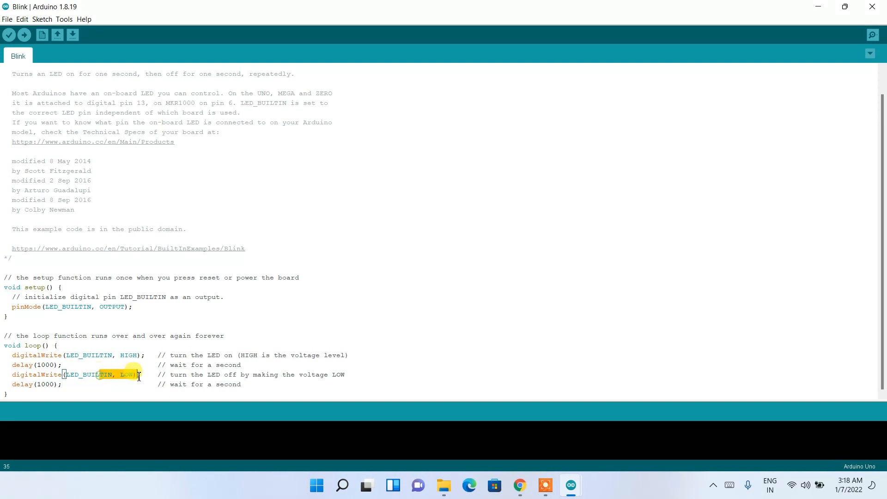
drag(71, 386, 131, 375)
click(133, 366)
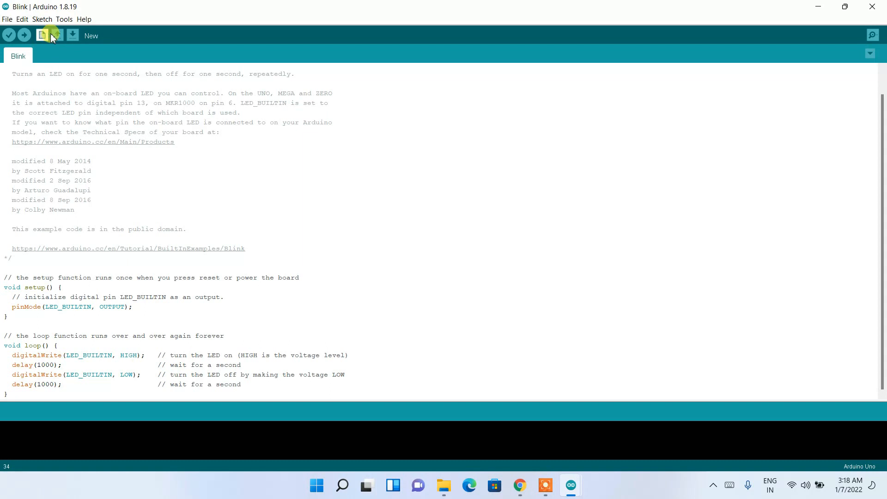
- Verify the Blink sketch and upload it to the board through serial port COM3
click(10, 35)
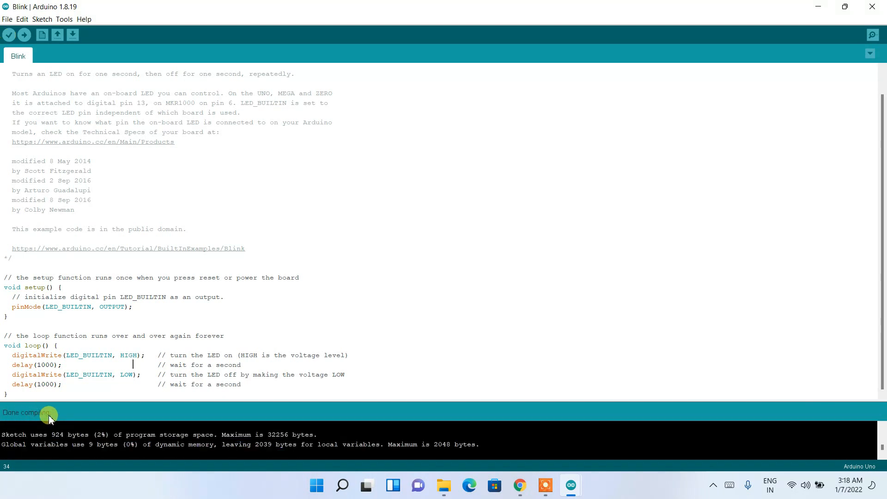
click(24, 35)
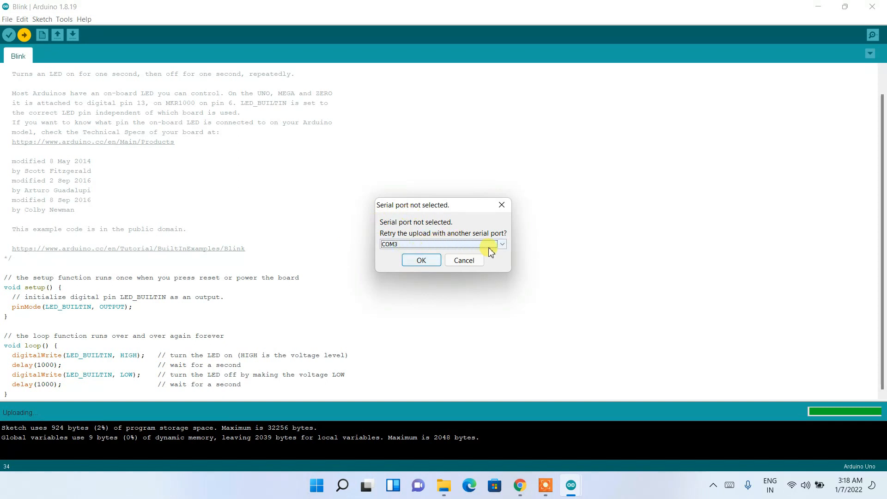
click(422, 260)
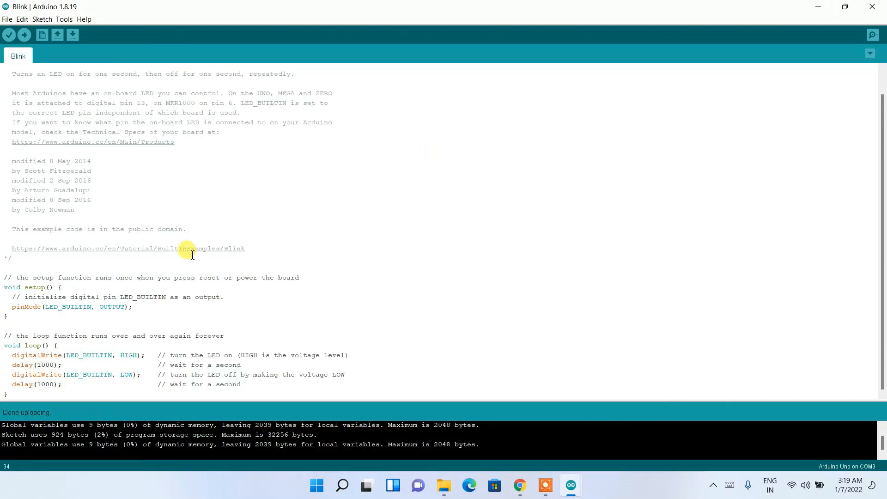
click(133, 364)
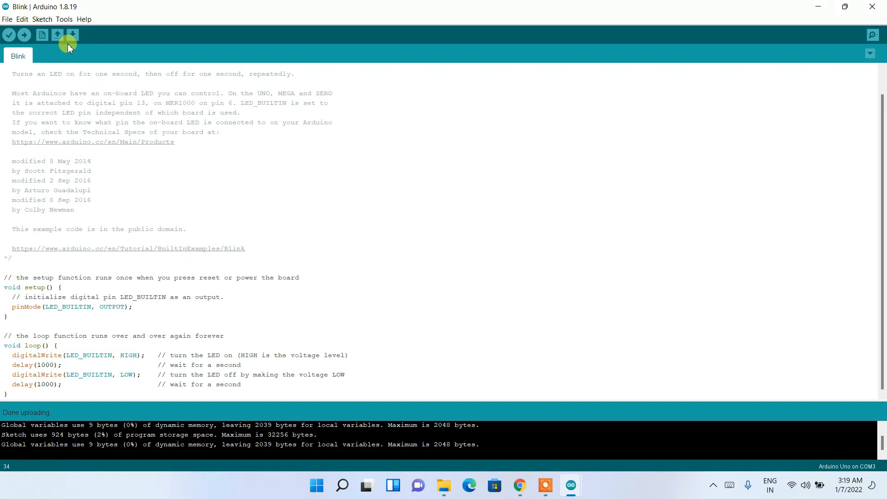
- Check the selected board among the available Arduino models and the selected serial port
click(64, 20)
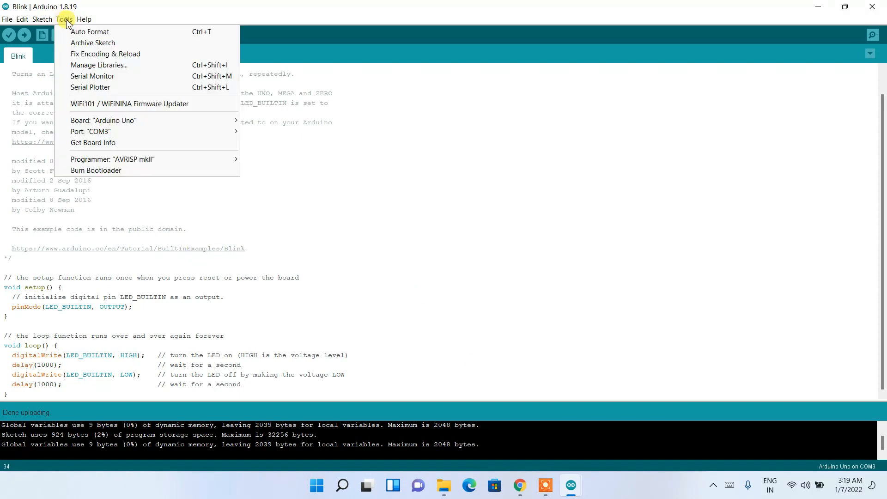
mouse_move(95, 123)
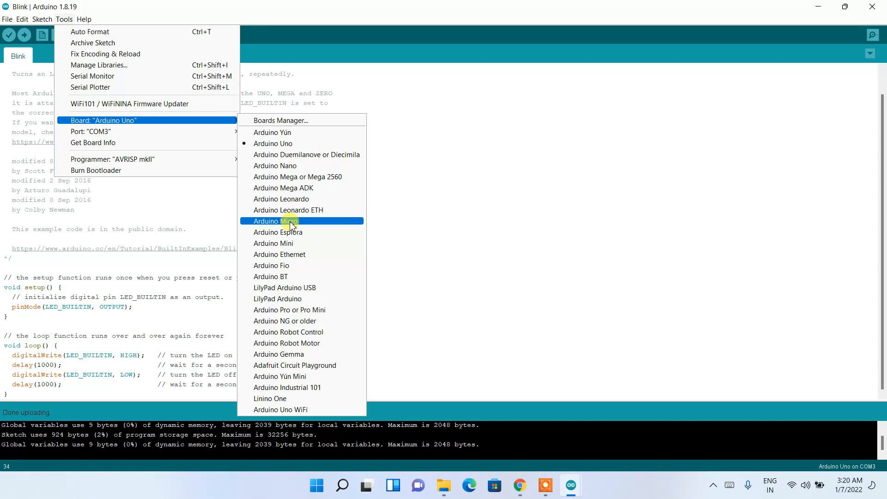
mouse_move(200, 121)
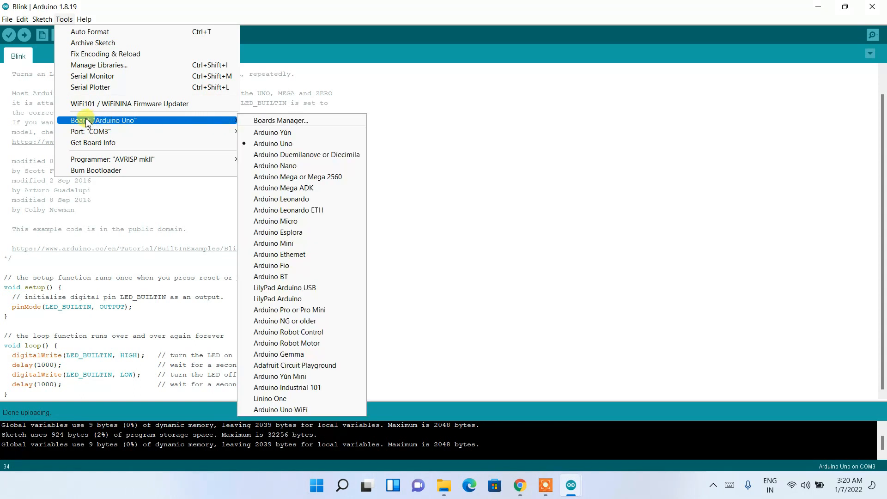
mouse_move(114, 134)
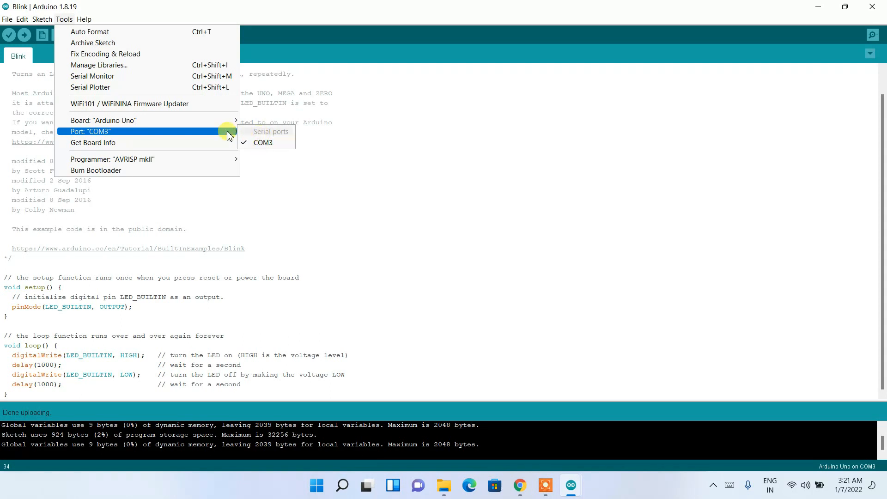
- Get the connected board's information, read through its details, and close the Board Info dialog
click(93, 143)
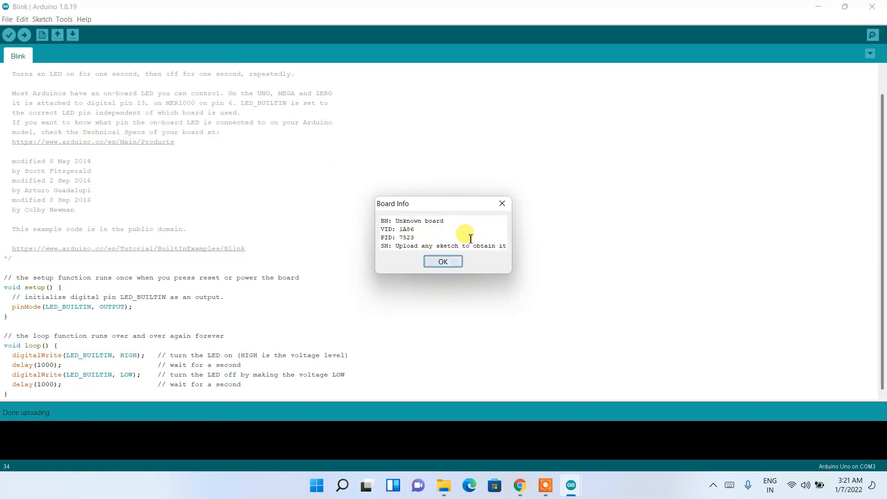
click(502, 248)
drag(503, 250, 382, 203)
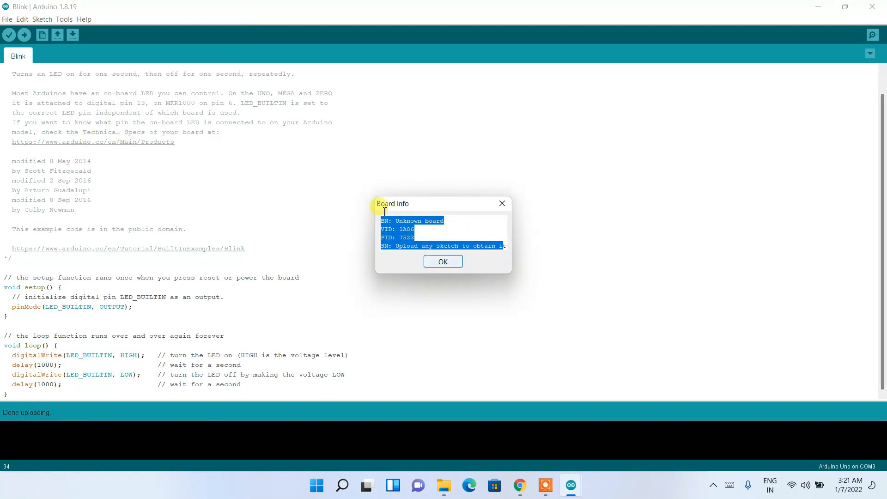
click(450, 229)
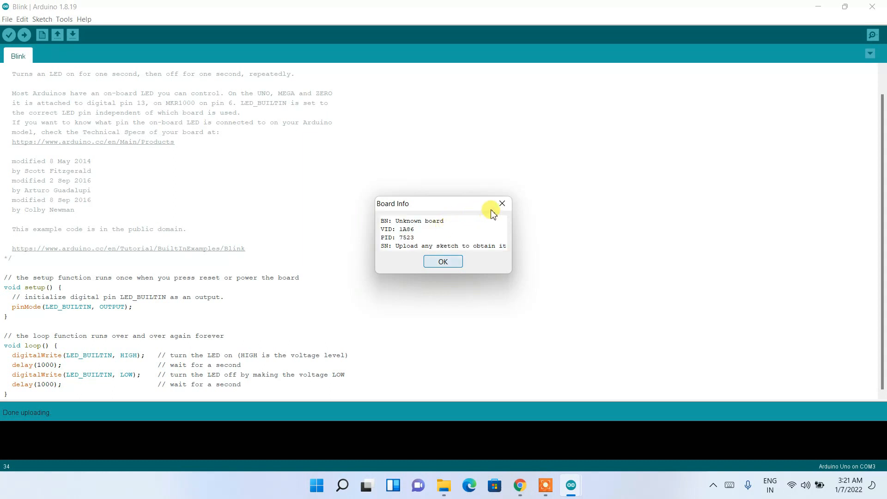
click(507, 204)
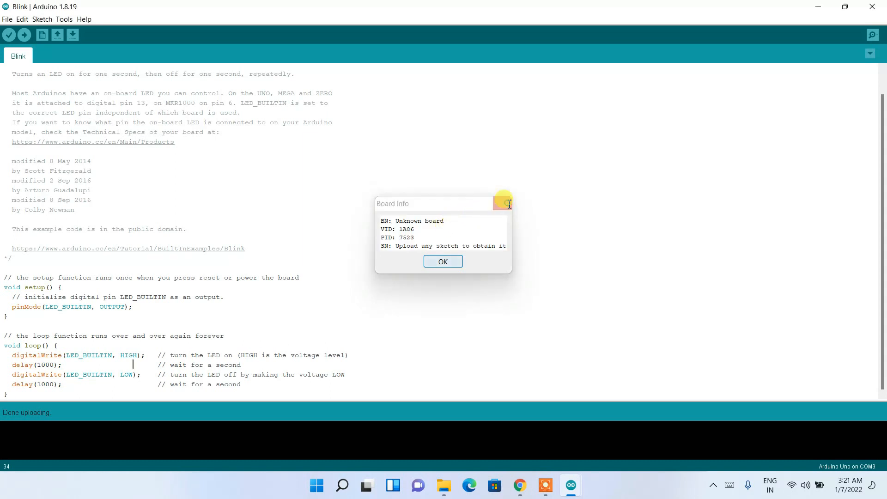